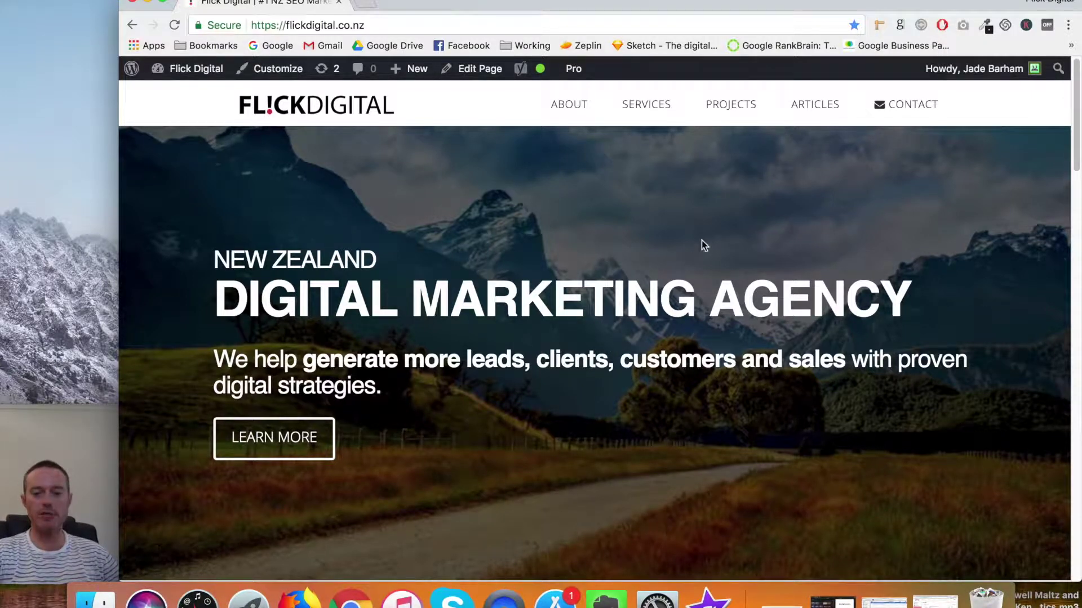
Open the site's ARTICLES listing and scroll through the list of posts.
{"action": "mouse_move", "coordinate": [572, 69]}
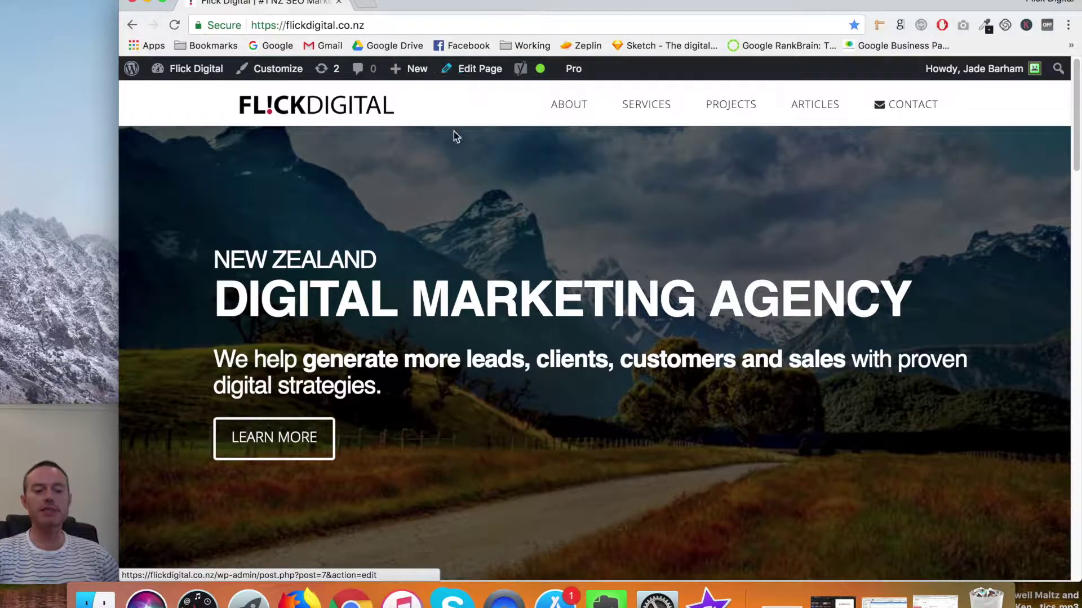
{"action": "left_click", "coordinate": [830, 104]}
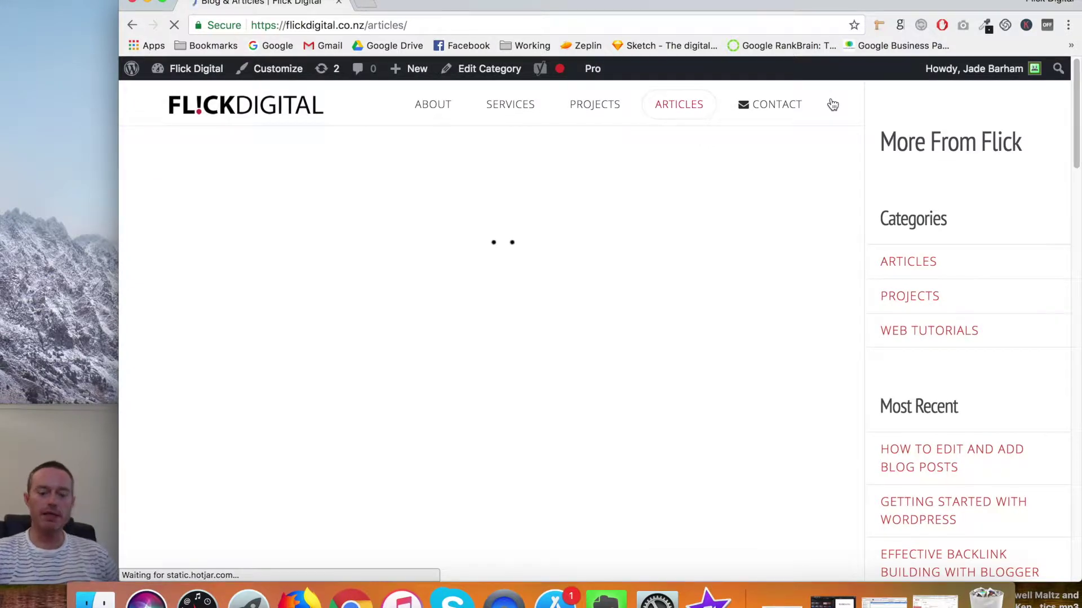
{"action": "scroll", "coordinate": [678, 513], "scroll_direction": "down", "scroll_amount": 2}
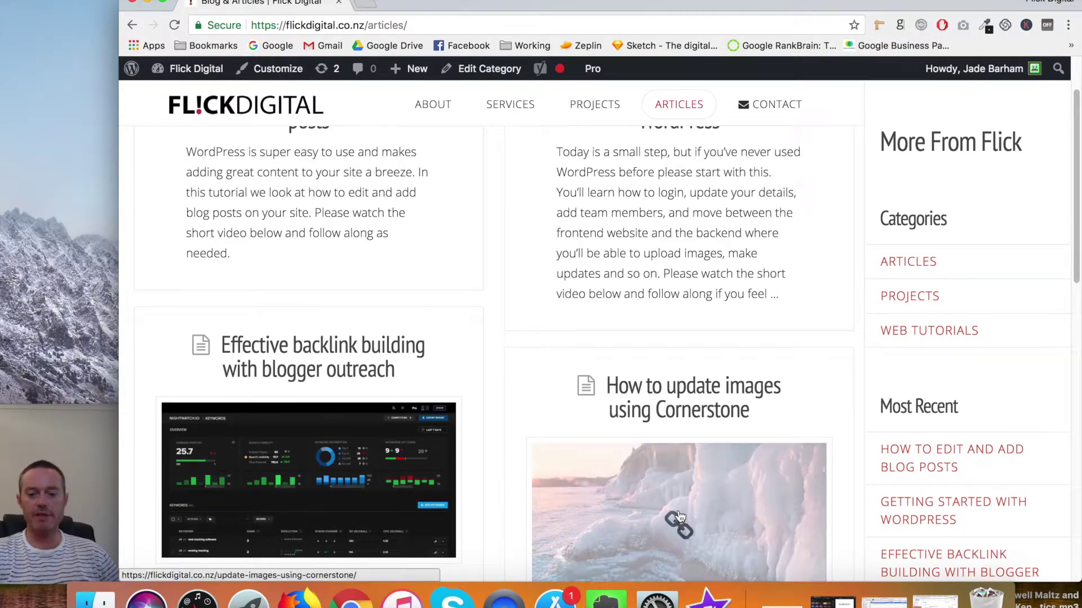
{"action": "scroll", "coordinate": [506, 444], "scroll_direction": "down", "scroll_amount": 1}
{"action": "scroll", "coordinate": [558, 451], "scroll_direction": "up", "scroll_amount": 2}
{"action": "scroll", "coordinate": [557, 451], "scroll_direction": "up", "scroll_amount": 1}
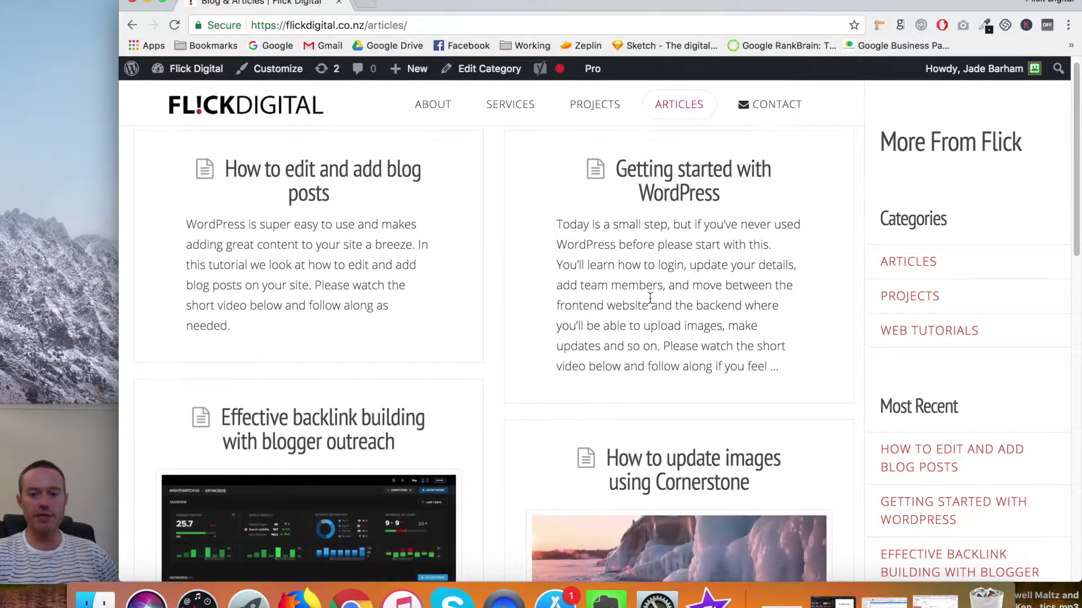
{"action": "scroll", "coordinate": [300, 410], "scroll_direction": "down", "scroll_amount": 3}
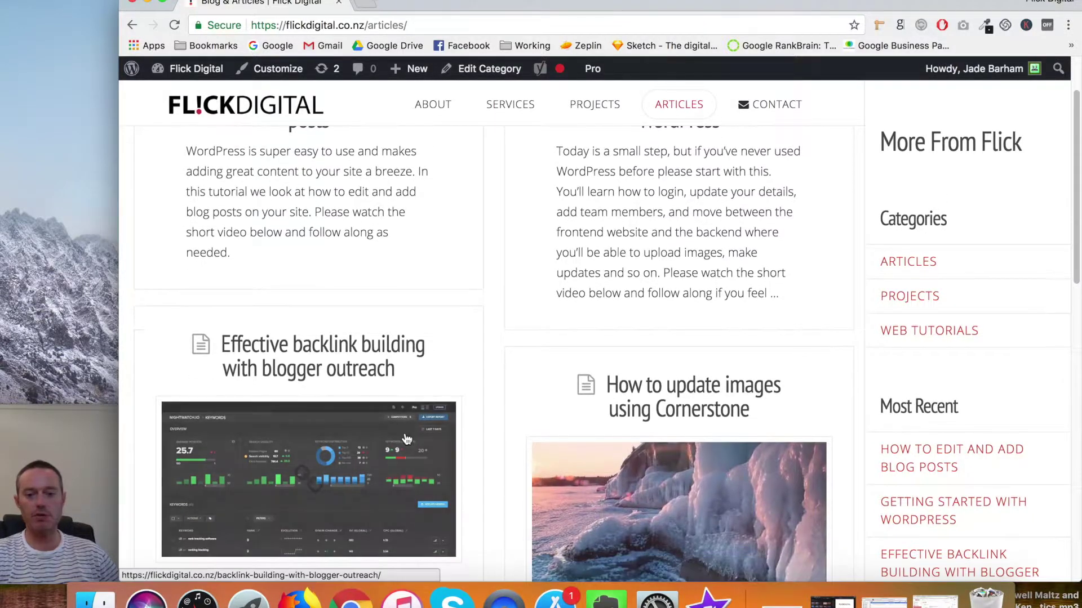
{"action": "scroll", "coordinate": [408, 440], "scroll_direction": "up", "scroll_amount": 3}
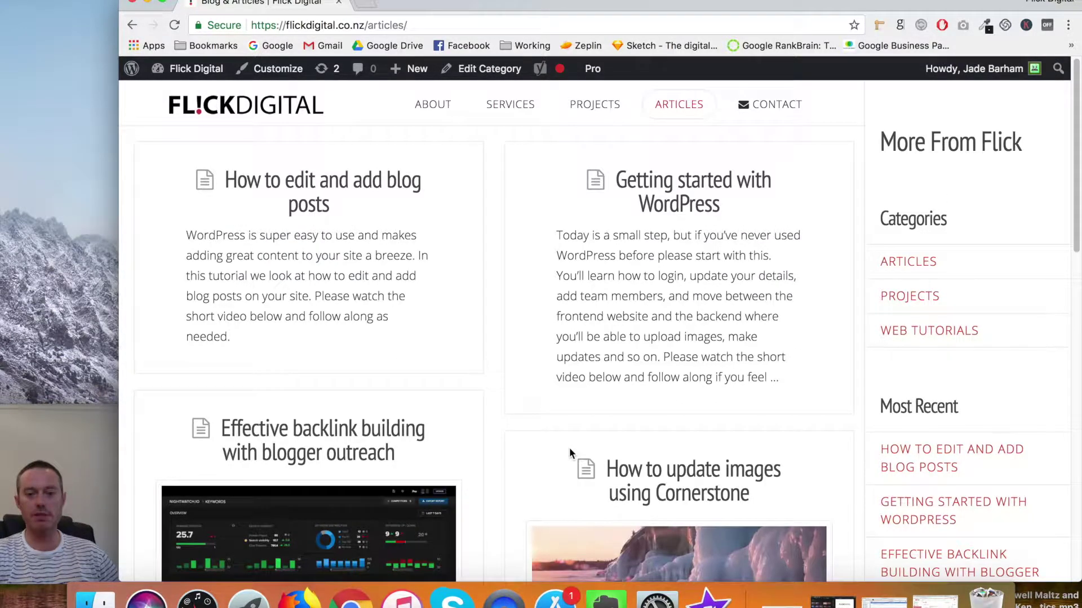
Open the 'Getting started with WordPress' article and glance over its page.
{"action": "left_click", "coordinate": [673, 208]}
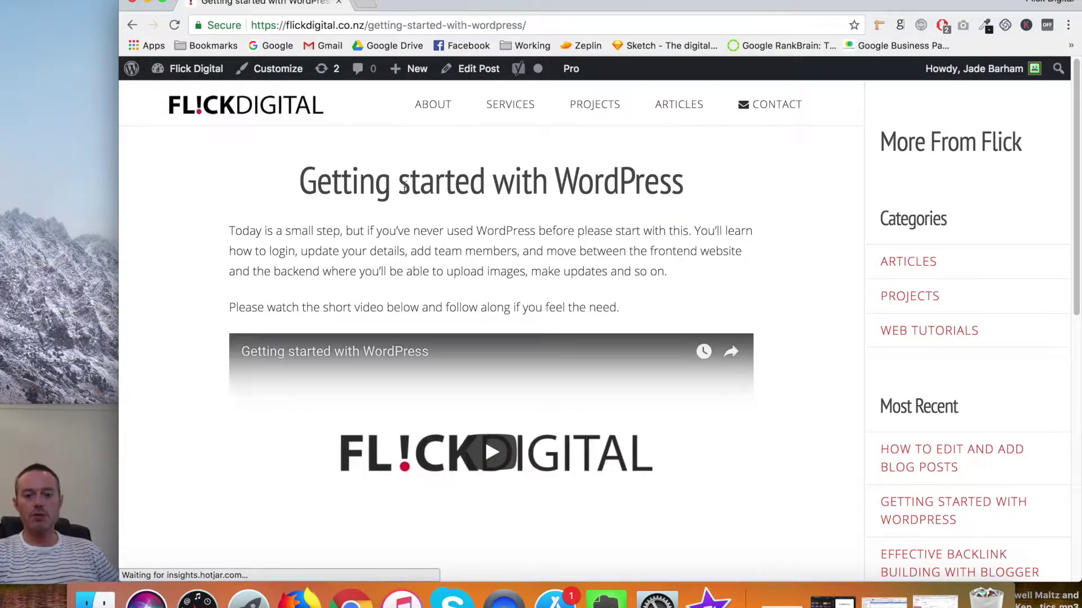
{"action": "scroll", "coordinate": [255, 360], "scroll_direction": "down", "scroll_amount": 2}
{"action": "scroll", "coordinate": [255, 360], "scroll_direction": "up", "scroll_amount": 2}
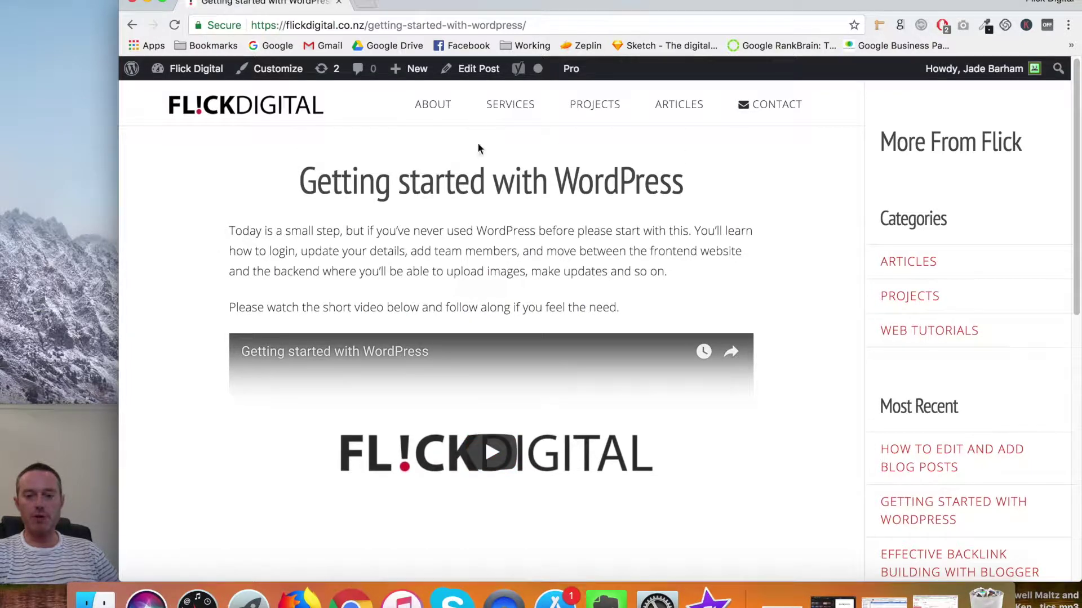
Open the 'Getting started with WordPress' post in the admin editor via Edit Post.
{"action": "left_click", "coordinate": [473, 72]}
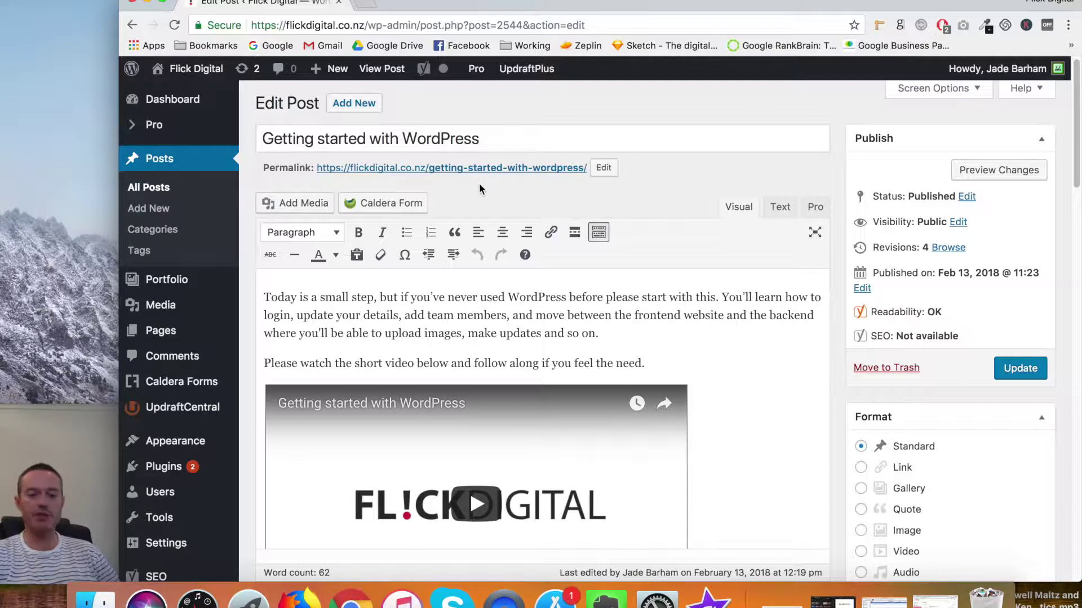
{"action": "scroll", "coordinate": [508, 191], "scroll_direction": "down", "scroll_amount": 1}
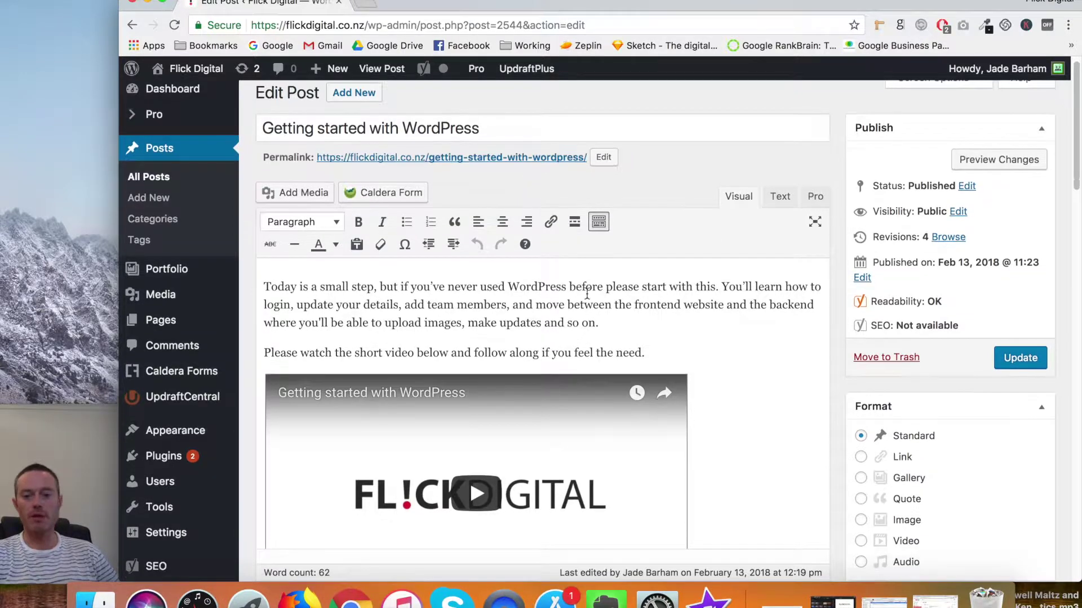
{"action": "left_click", "coordinate": [406, 311]}
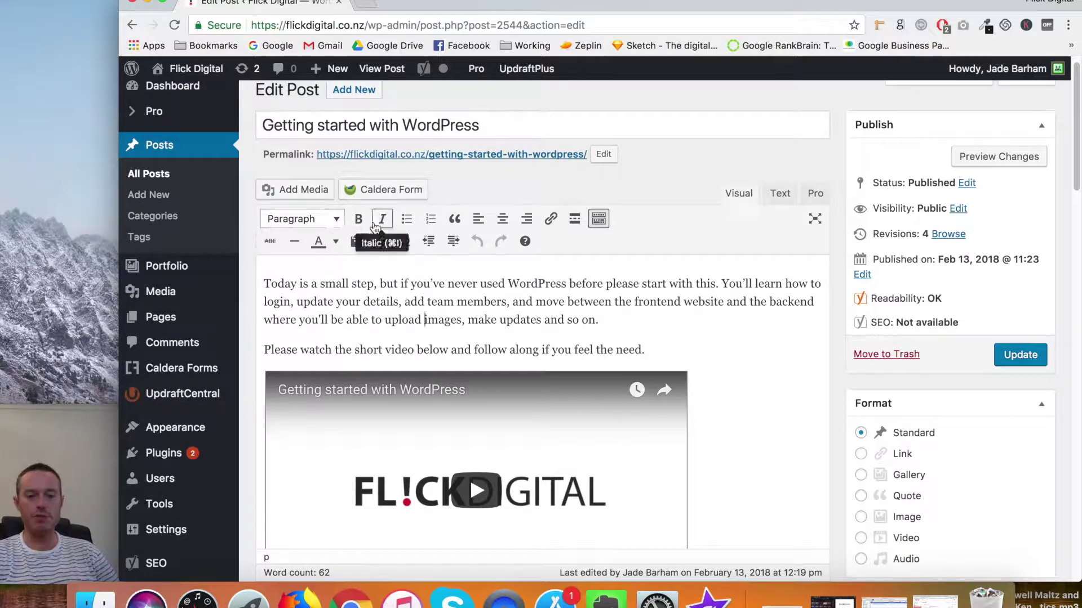
{"action": "scroll", "coordinate": [389, 295], "scroll_direction": "down", "scroll_amount": 2}
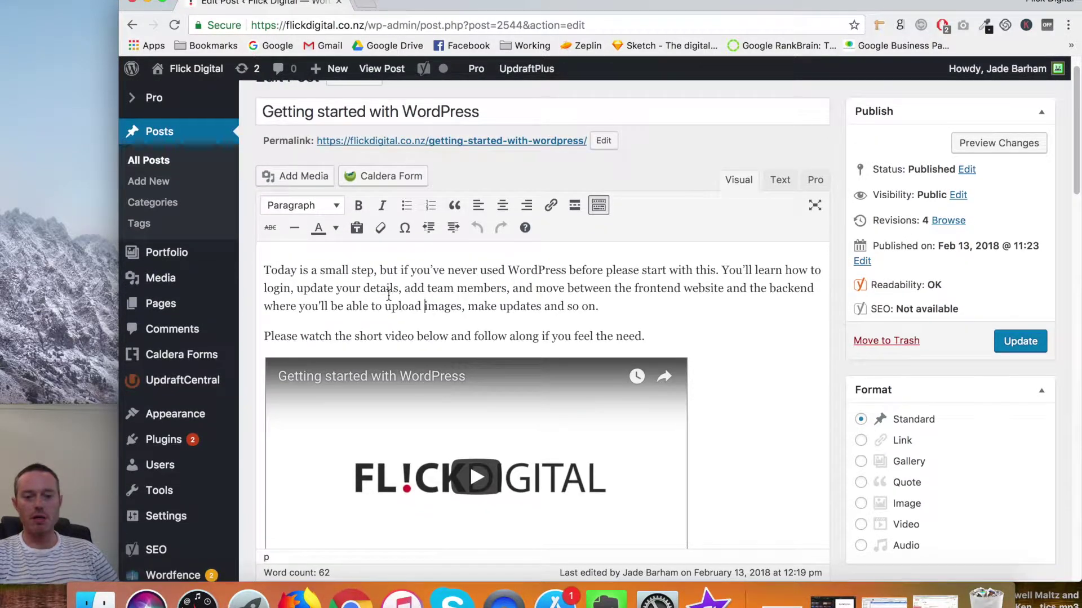
Add an empty paragraph after 'so on.' in the first paragraph and bring up the Add Media library.
{"action": "left_click", "coordinate": [451, 304]}
{"action": "scroll", "coordinate": [454, 305], "scroll_direction": "down", "scroll_amount": 2}
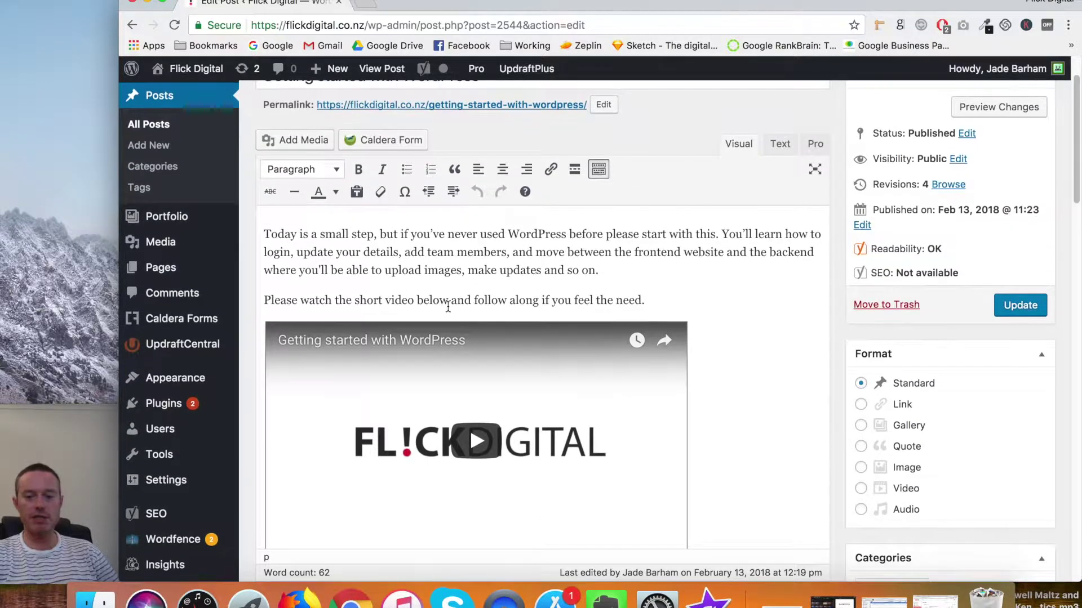
{"action": "scroll", "coordinate": [471, 303], "scroll_direction": "up", "scroll_amount": 2}
{"action": "scroll", "coordinate": [590, 312], "scroll_direction": "up", "scroll_amount": 2}
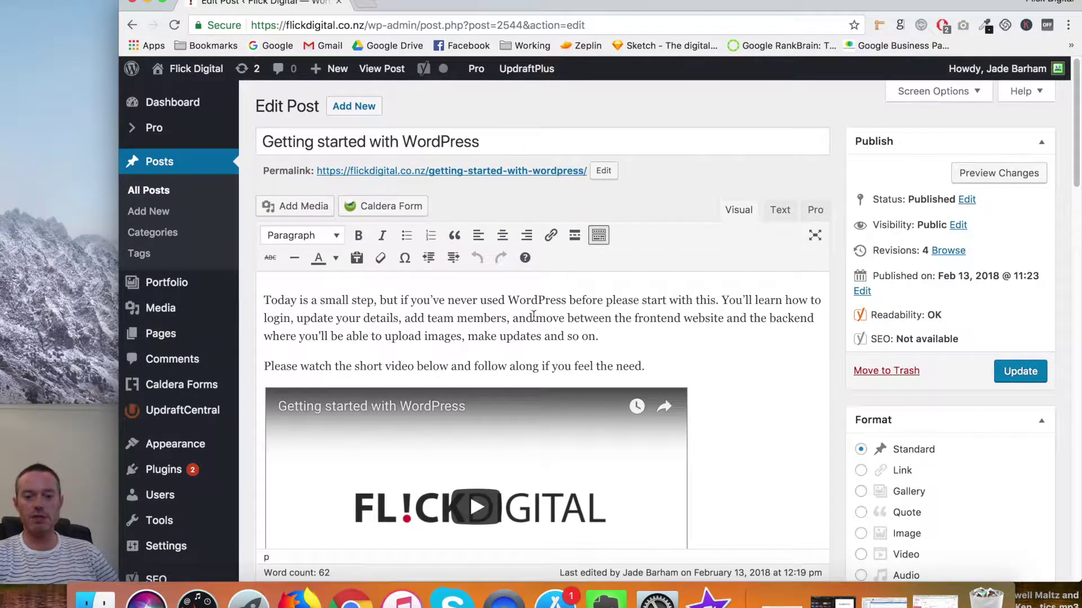
{"action": "left_click", "coordinate": [658, 335]}
{"action": "key", "text": "Return"}
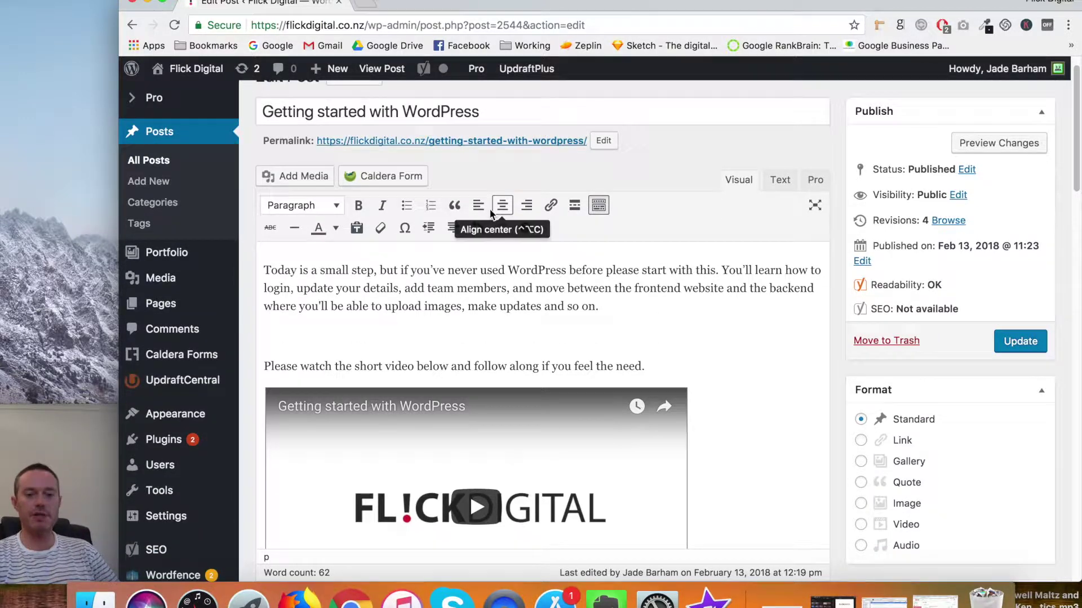
{"action": "left_click", "coordinate": [290, 177]}
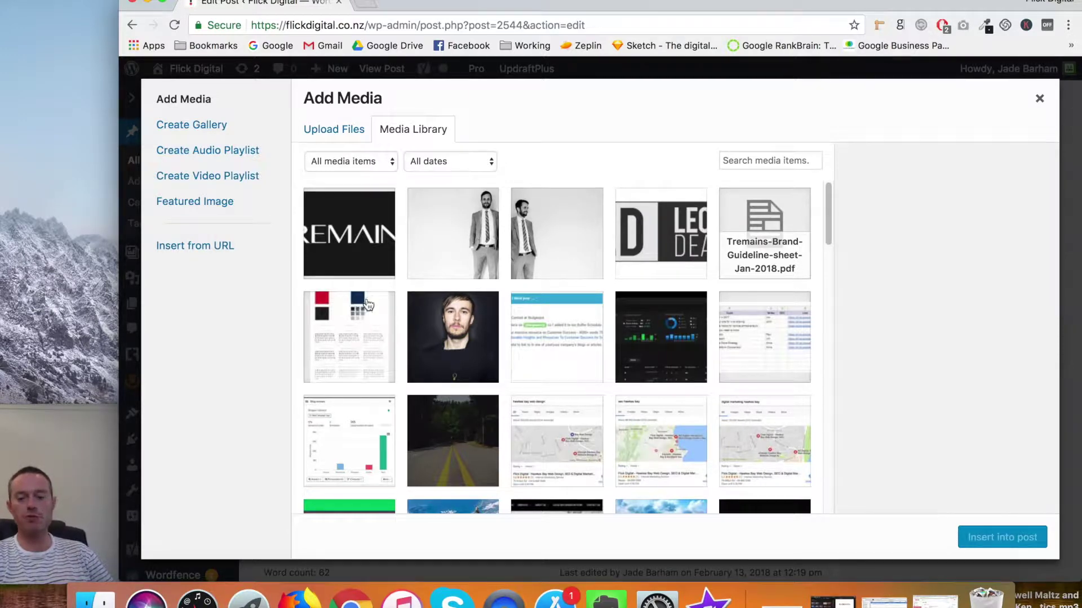
{"action": "left_click", "coordinate": [440, 254]}
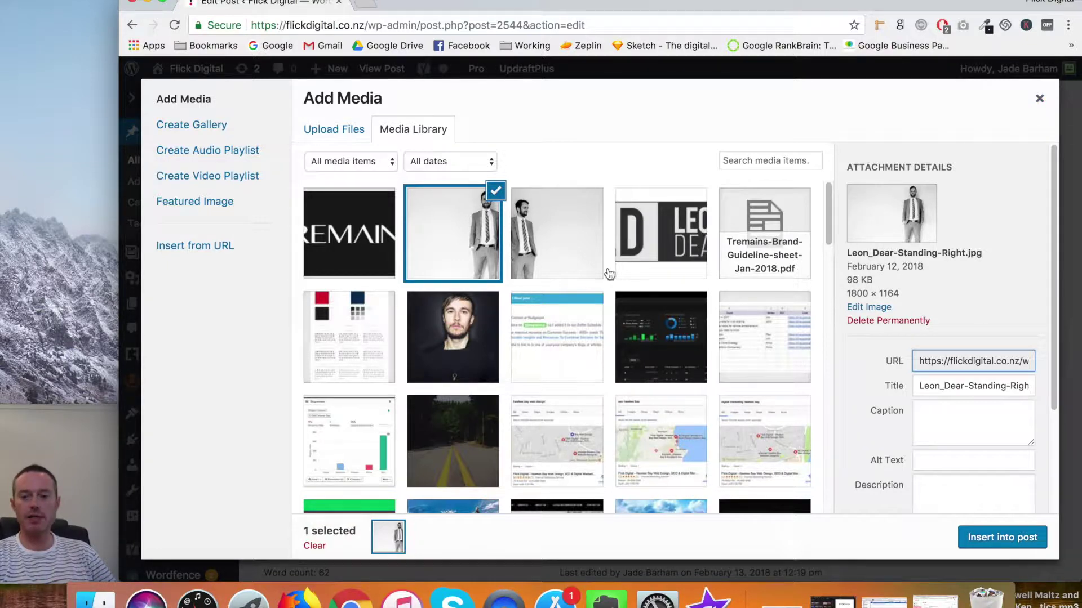
{"action": "left_click", "coordinate": [450, 354]}
{"action": "scroll", "coordinate": [887, 368], "scroll_direction": "down", "scroll_amount": 5}
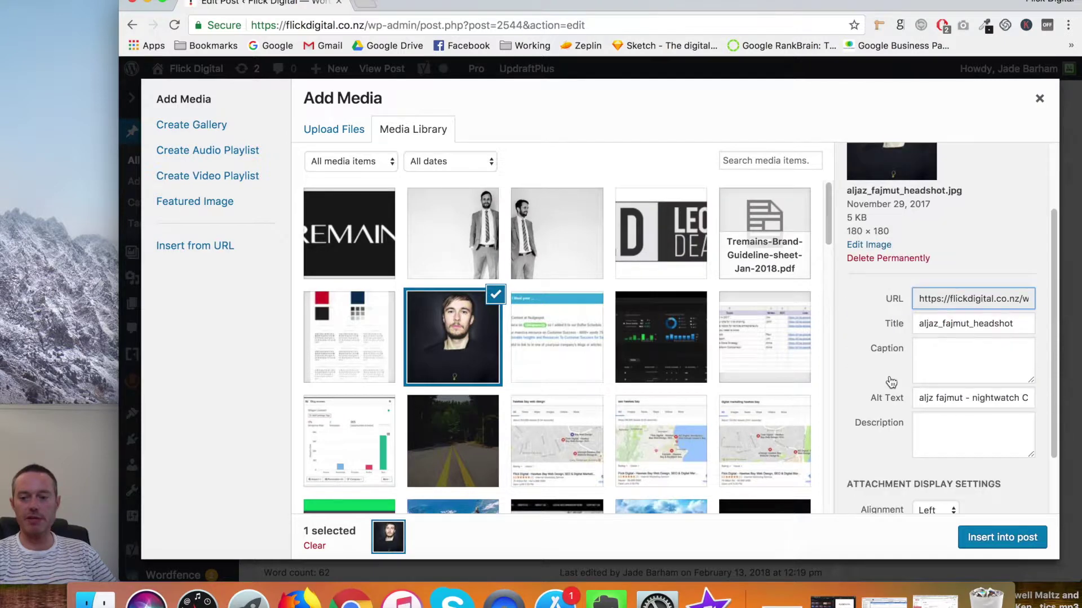
{"action": "left_click", "coordinate": [941, 485]}
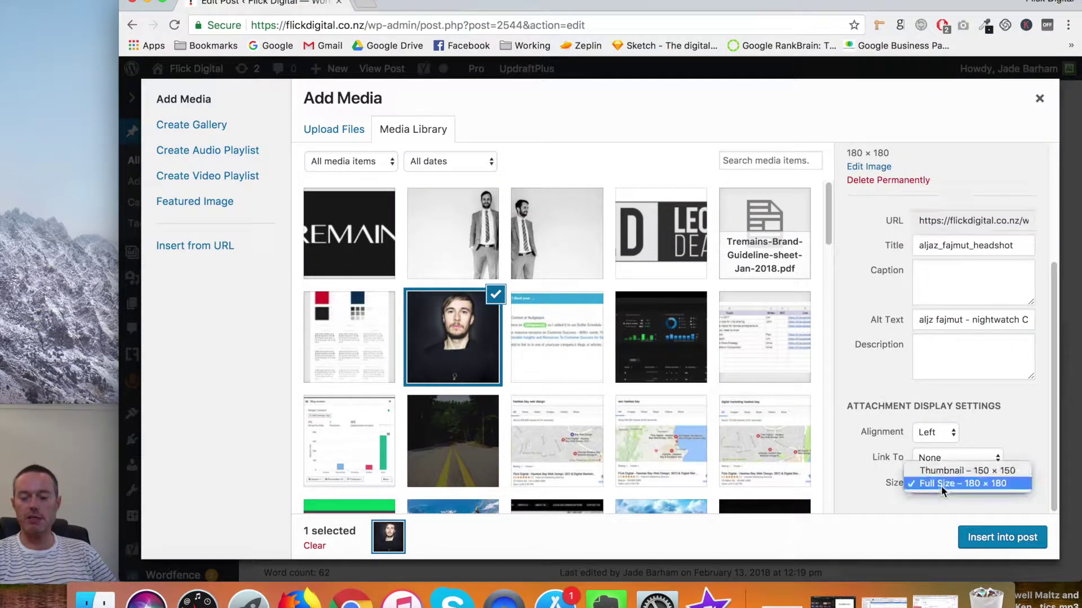
{"action": "left_click", "coordinate": [941, 484]}
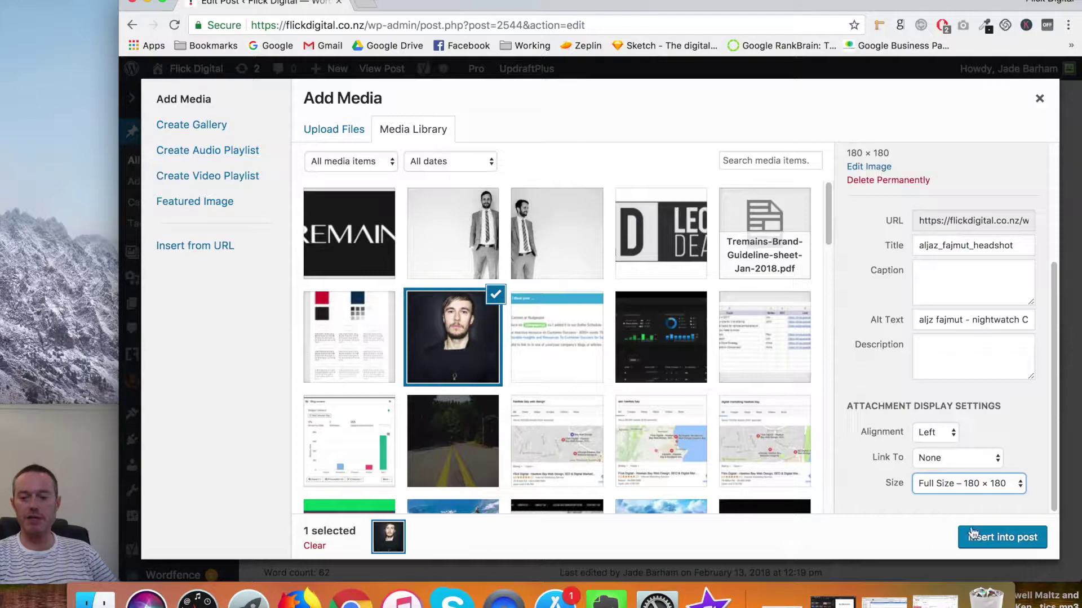
{"action": "left_click", "coordinate": [1039, 99]}
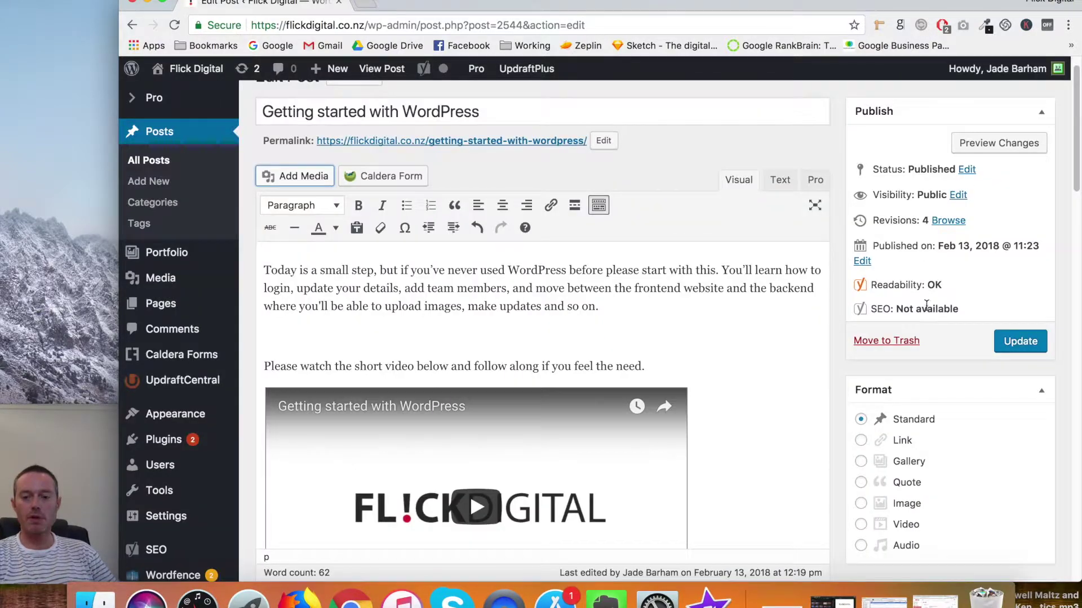
Expand the Yoast SEO Edit snippet to check the SEO title, Slug and Meta description fields.
{"action": "scroll", "coordinate": [917, 298], "scroll_direction": "down", "scroll_amount": 5}
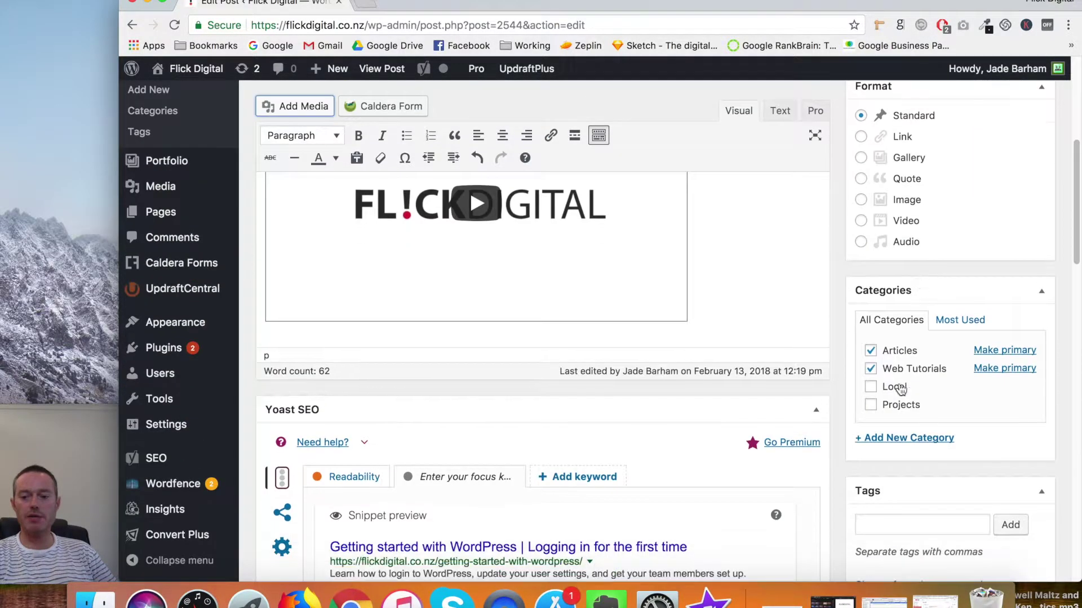
{"action": "scroll", "coordinate": [899, 341], "scroll_direction": "down", "scroll_amount": 1}
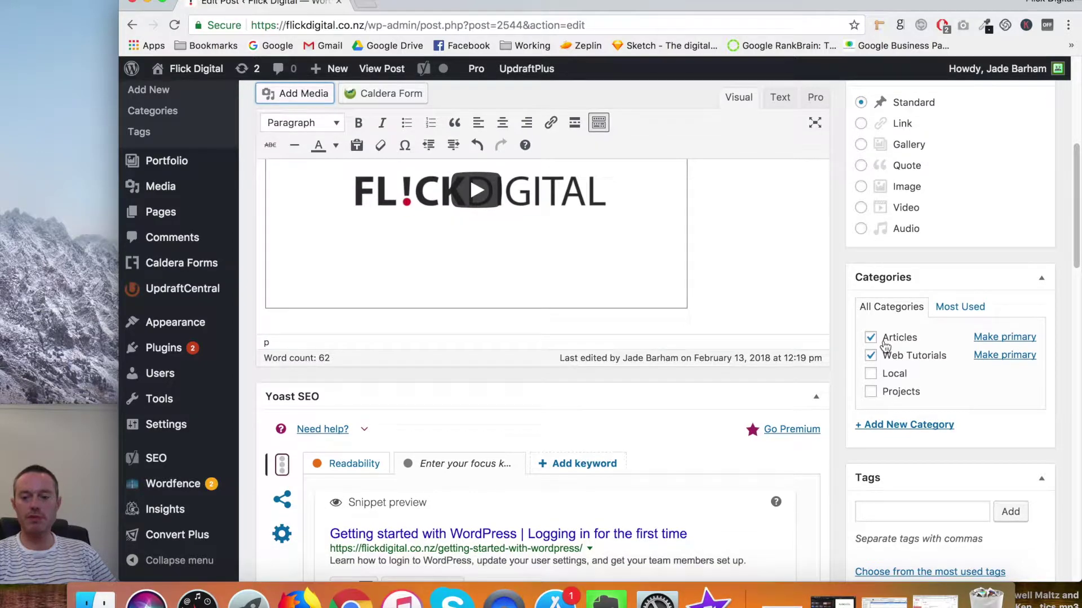
{"action": "scroll", "coordinate": [916, 343], "scroll_direction": "down", "scroll_amount": 2}
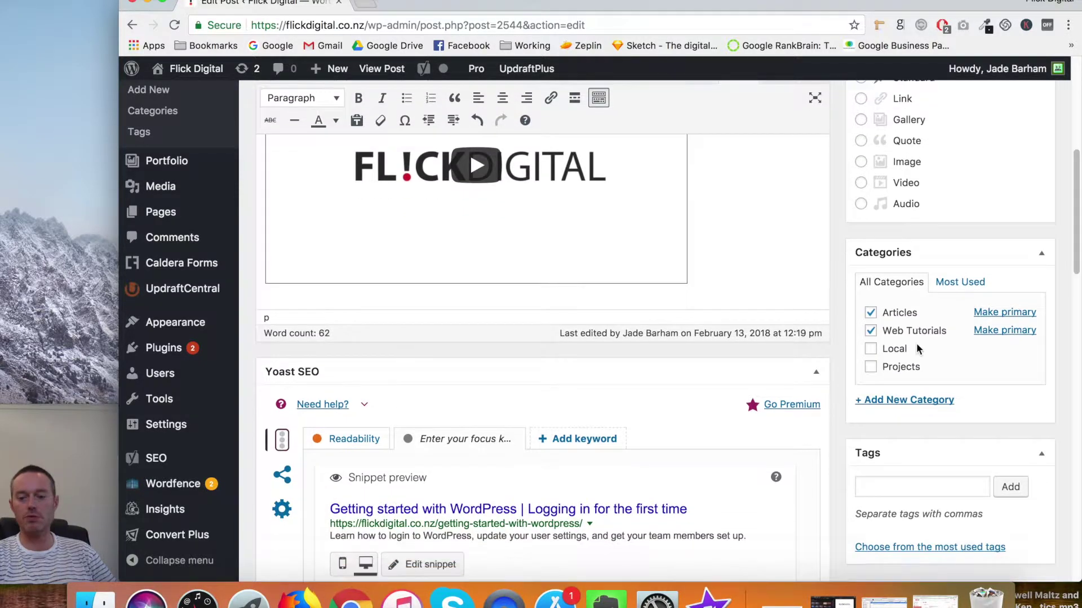
{"action": "scroll", "coordinate": [968, 297], "scroll_direction": "down", "scroll_amount": 3}
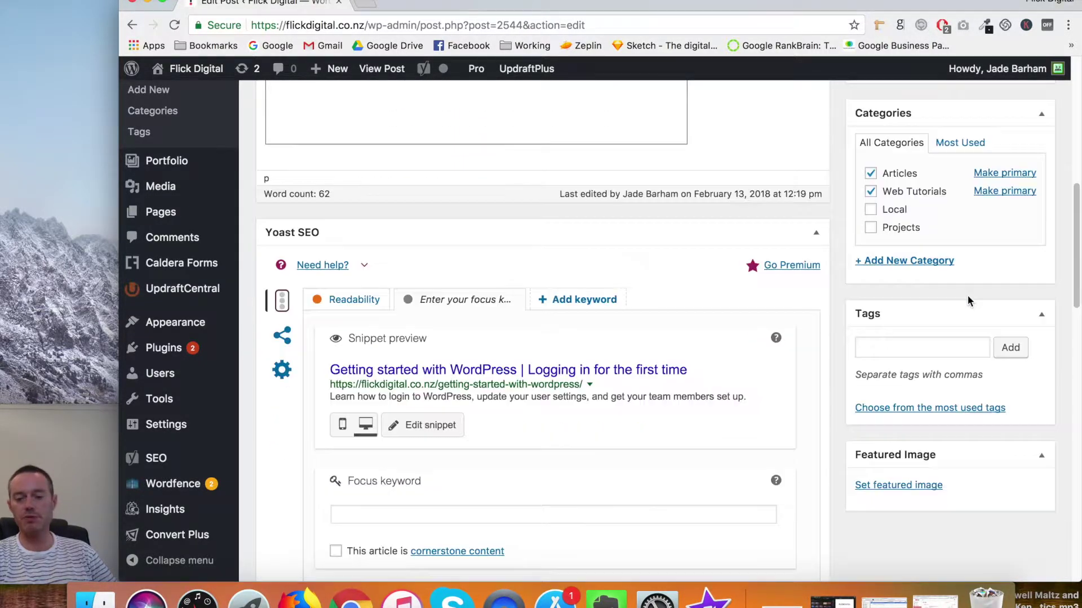
{"action": "scroll", "coordinate": [499, 447], "scroll_direction": "down", "scroll_amount": 2}
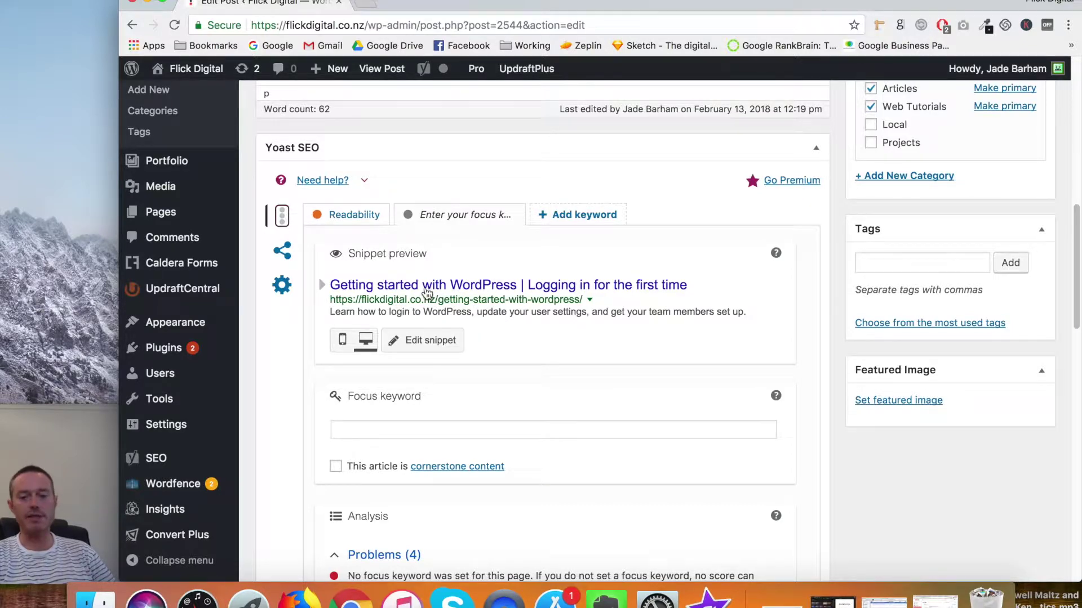
{"action": "left_click", "coordinate": [460, 344]}
{"action": "scroll", "coordinate": [430, 394], "scroll_direction": "down", "scroll_amount": 1}
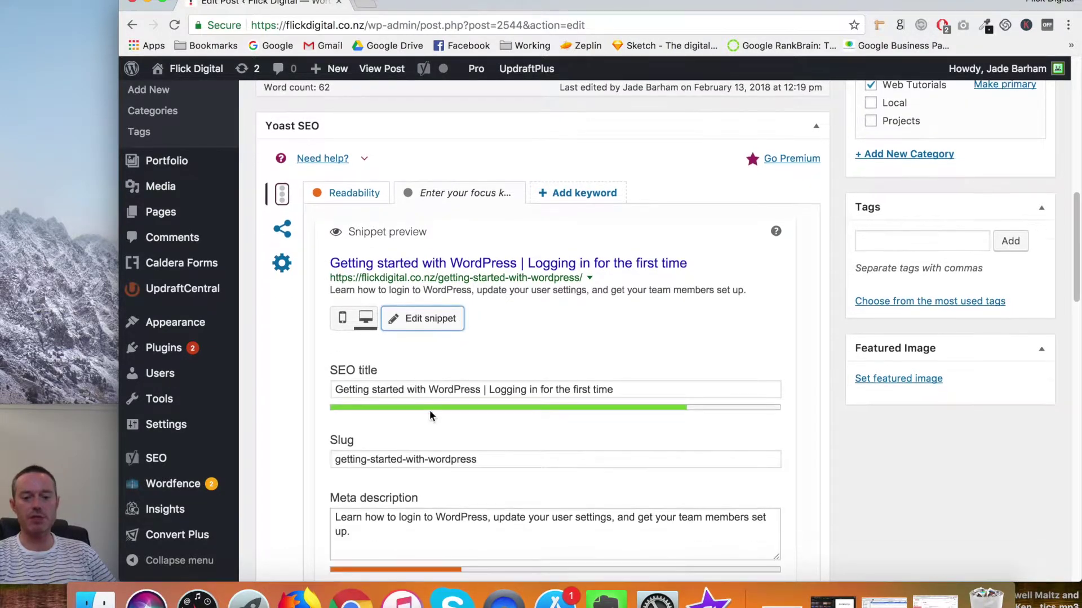
{"action": "scroll", "coordinate": [529, 414], "scroll_direction": "down", "scroll_amount": 12}
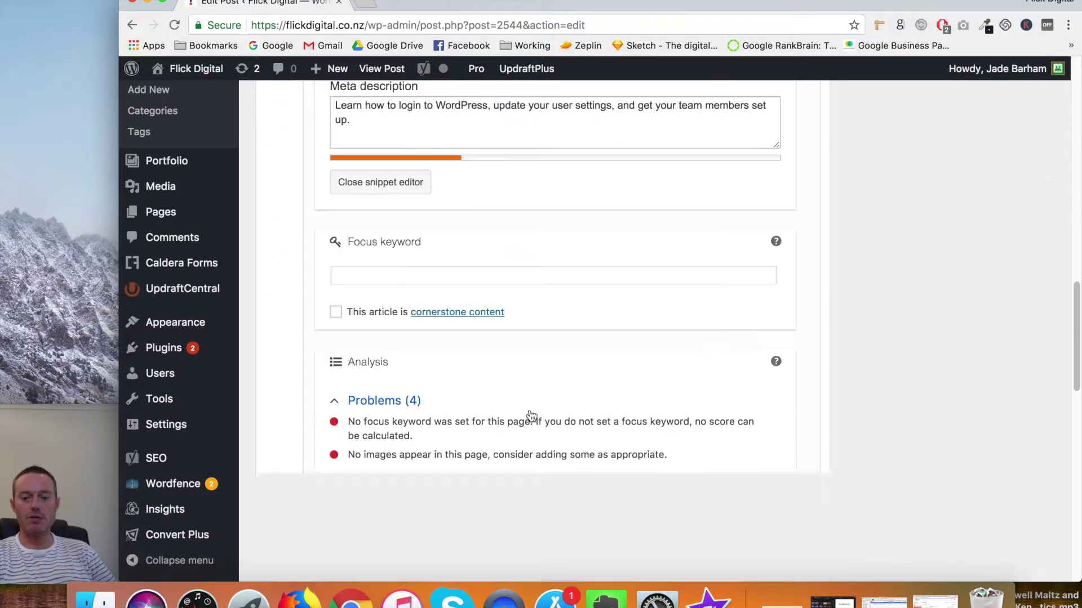
{"action": "scroll", "coordinate": [562, 474], "scroll_direction": "up", "scroll_amount": 20}
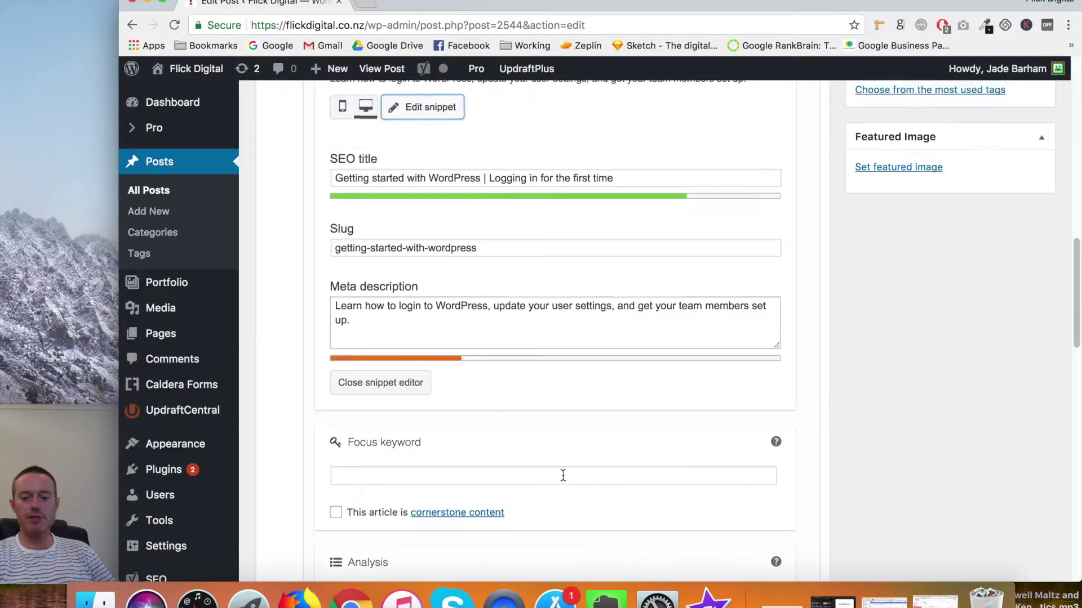
{"action": "scroll", "coordinate": [609, 480], "scroll_direction": "up", "scroll_amount": 4}
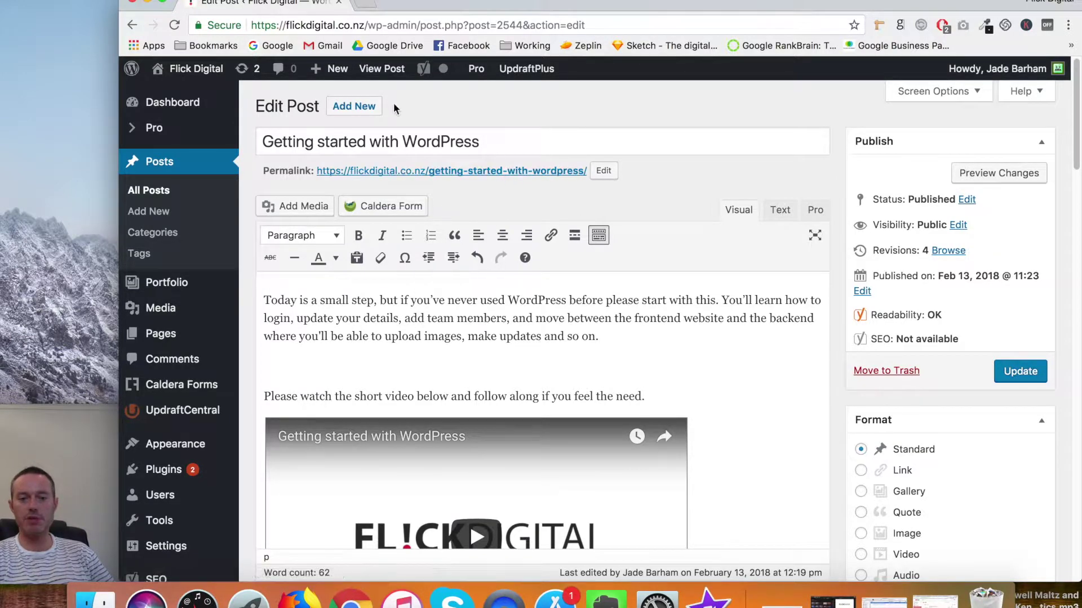
View the post on the live site, choosing Leave at the unsaved-changes prompt.
{"action": "left_click", "coordinate": [388, 75]}
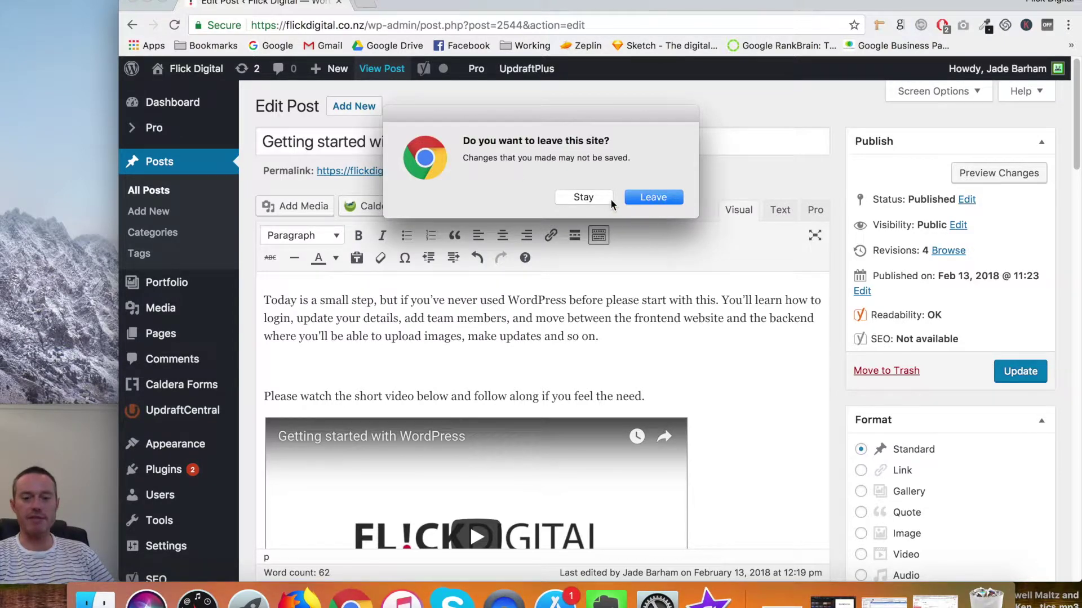
{"action": "left_click", "coordinate": [651, 198]}
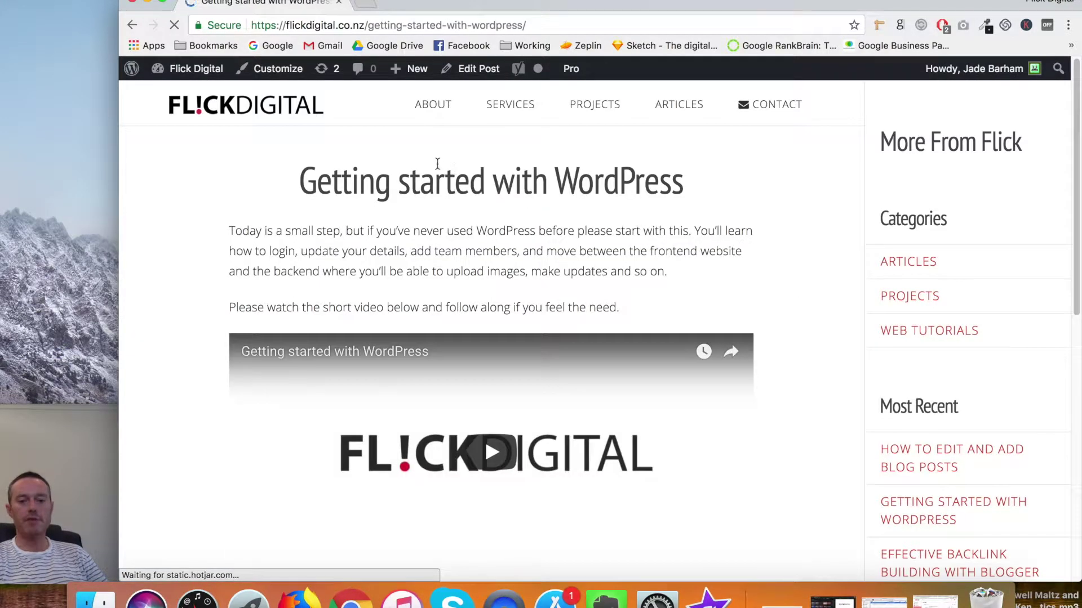
Create a new blank post from the admin bar's New > Post menu.
{"action": "mouse_move", "coordinate": [406, 70]}
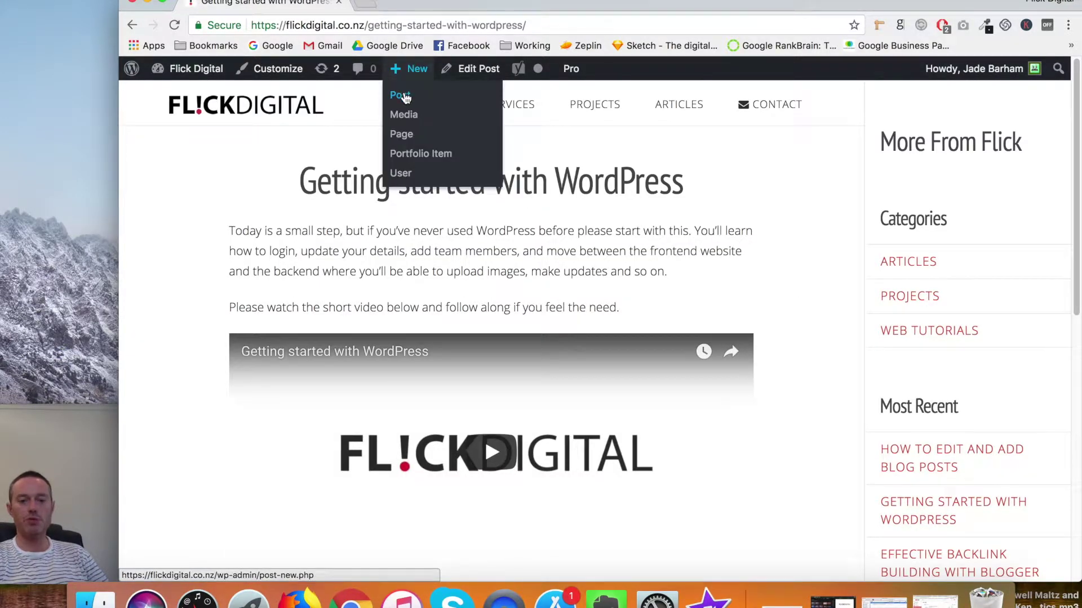
{"action": "left_click", "coordinate": [404, 97]}
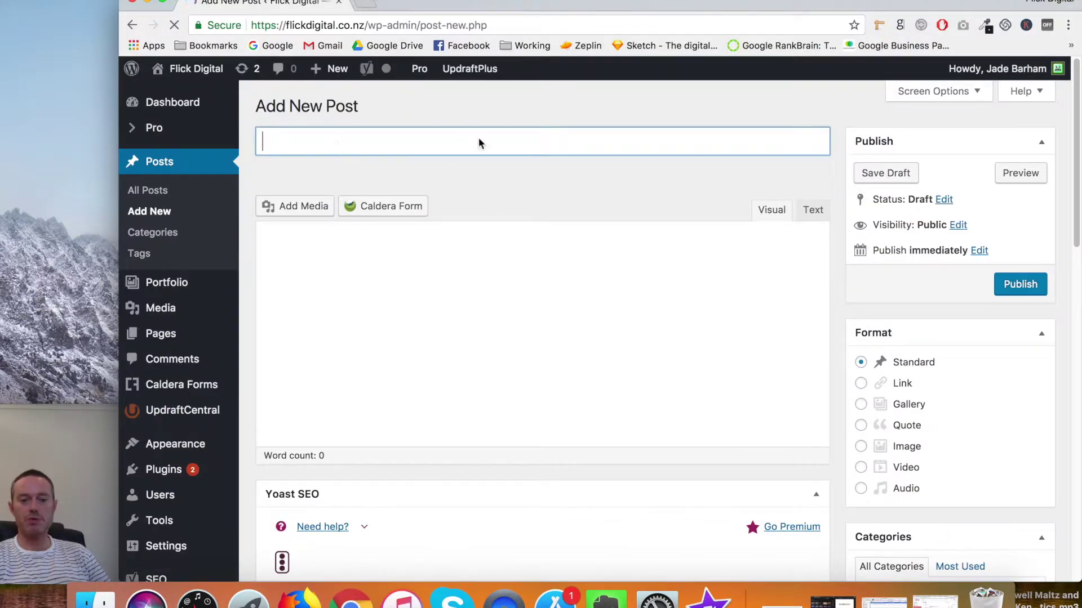
{"action": "scroll", "coordinate": [309, 355], "scroll_direction": "down", "scroll_amount": 3}
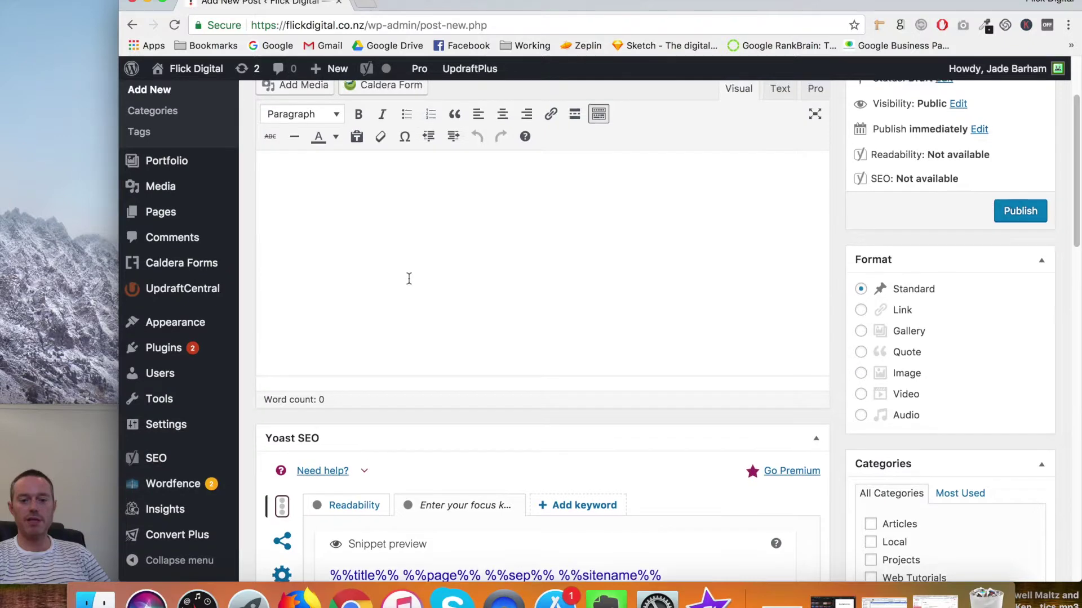
{"action": "scroll", "coordinate": [470, 290], "scroll_direction": "up", "scroll_amount": 2}
{"action": "scroll", "coordinate": [486, 296], "scroll_direction": "down", "scroll_amount": 5}
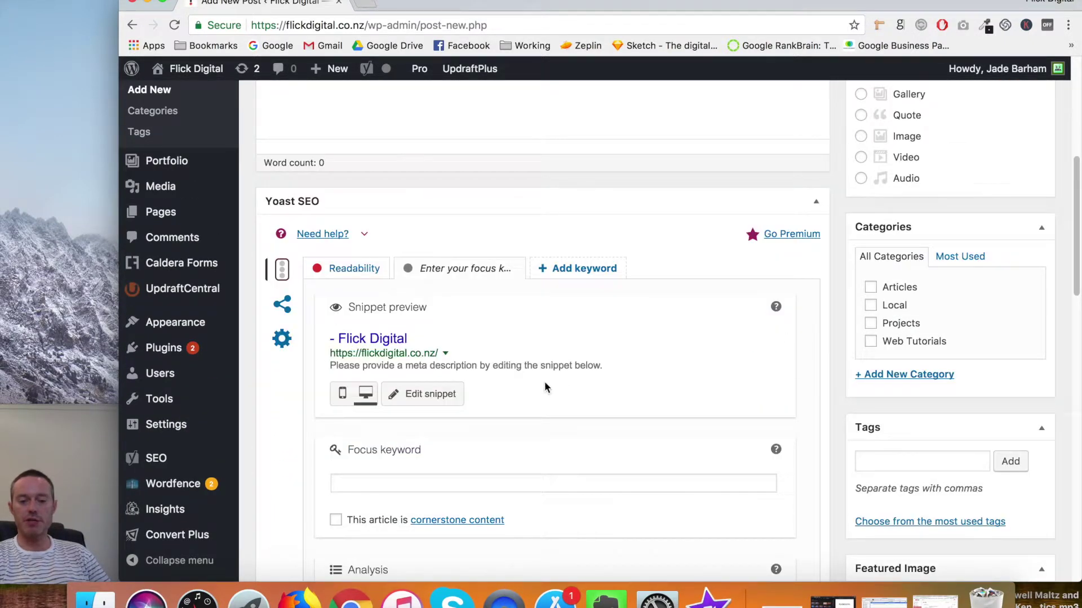
Toggle the new post's Yoast Edit snippet open and closed, and review its Analysis problems.
{"action": "left_click", "coordinate": [454, 394]}
{"action": "left_click", "coordinate": [455, 394]}
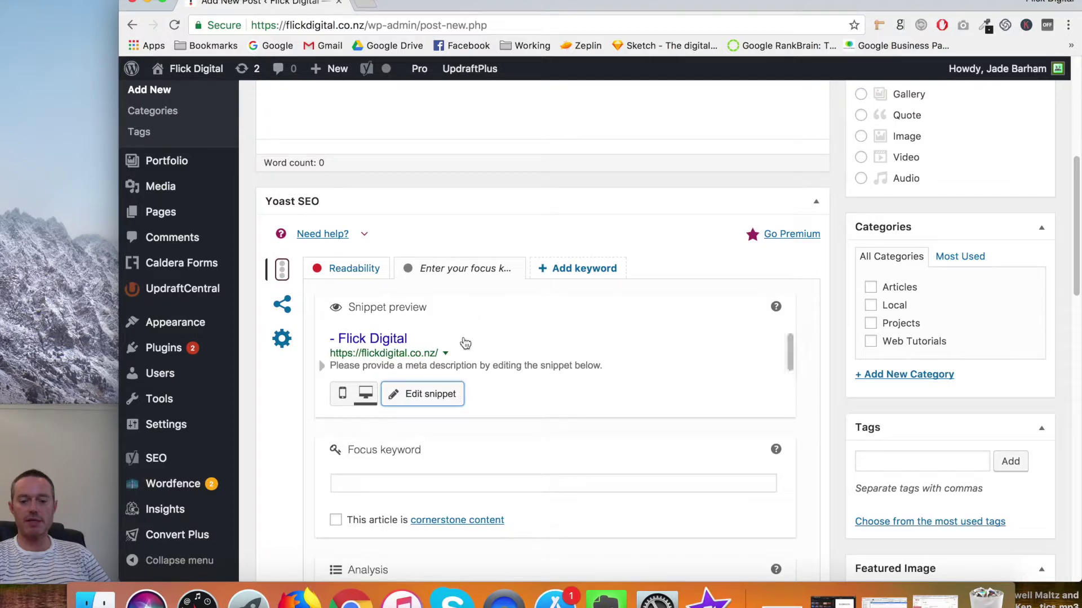
{"action": "scroll", "coordinate": [478, 390], "scroll_direction": "down", "scroll_amount": 3}
{"action": "scroll", "coordinate": [444, 315], "scroll_direction": "down", "scroll_amount": 2}
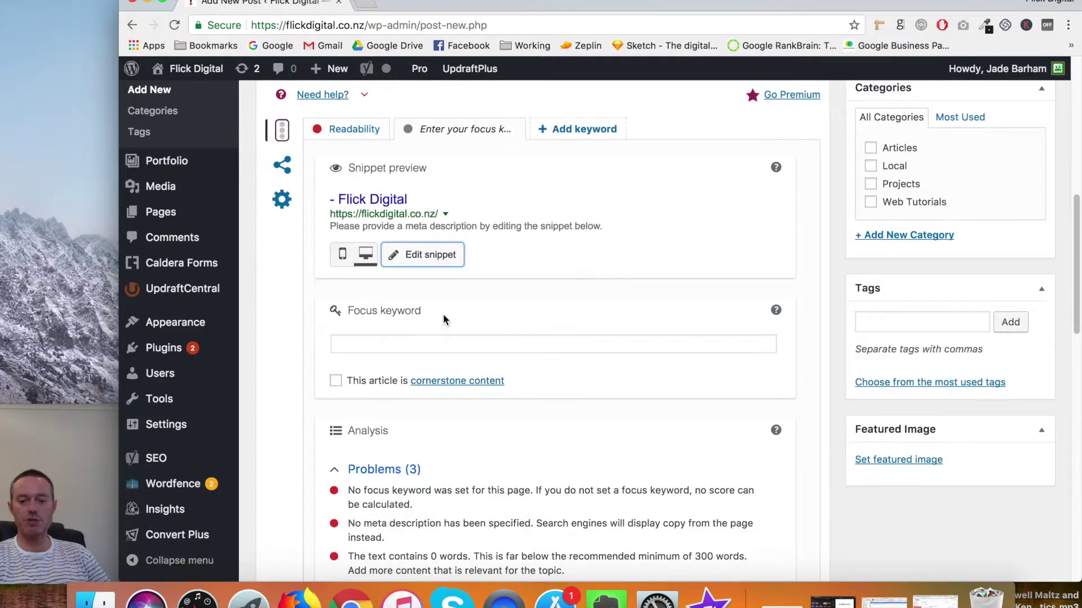
{"action": "scroll", "coordinate": [501, 364], "scroll_direction": "down", "scroll_amount": 1}
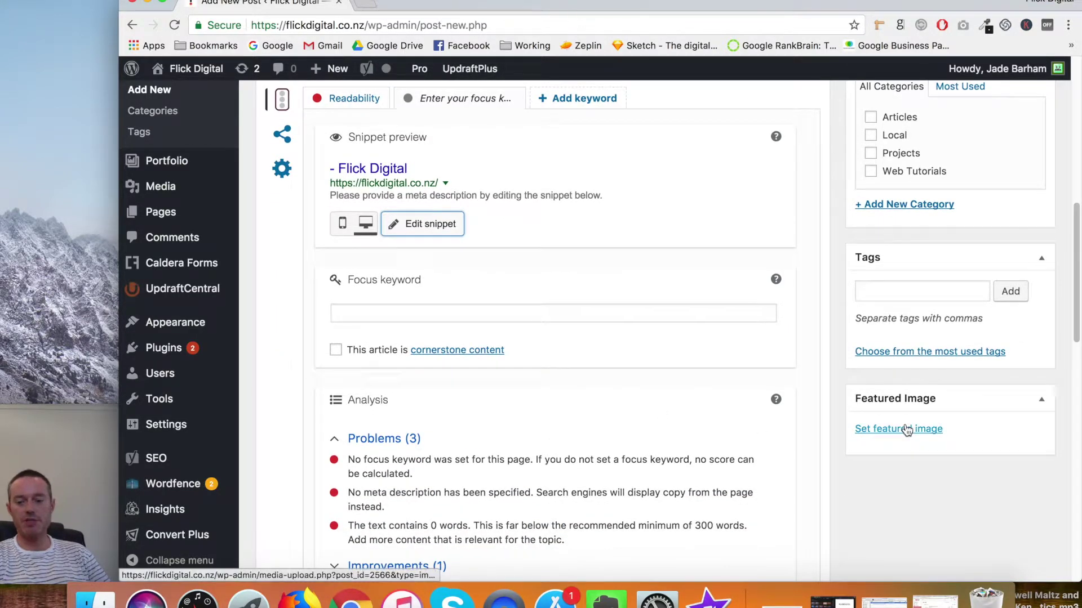
{"action": "scroll", "coordinate": [906, 432], "scroll_direction": "up", "scroll_amount": 6}
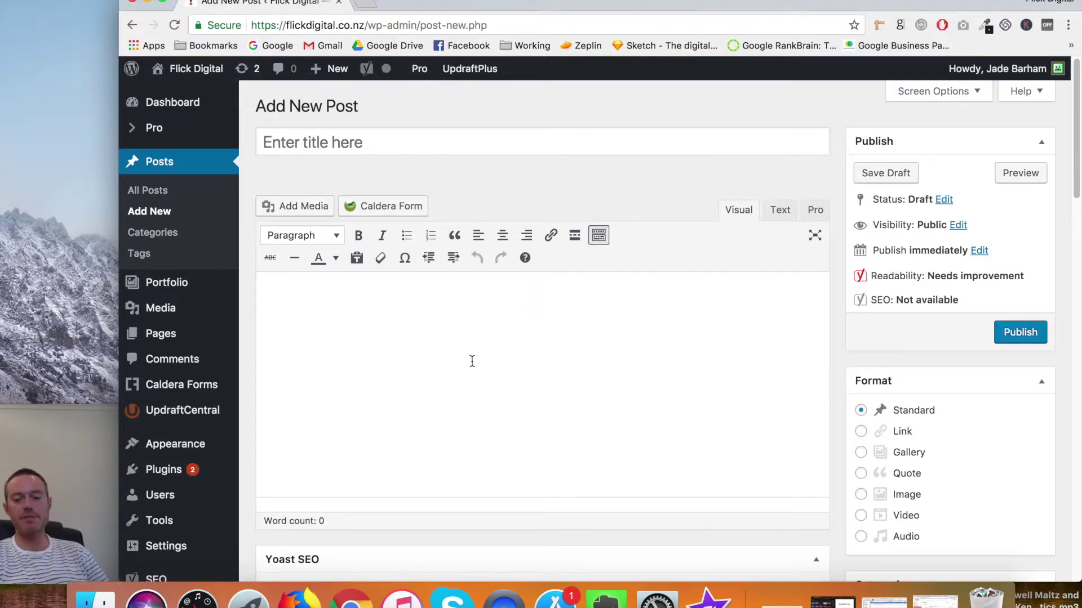
{"action": "scroll", "coordinate": [474, 361], "scroll_direction": "down", "scroll_amount": 9}
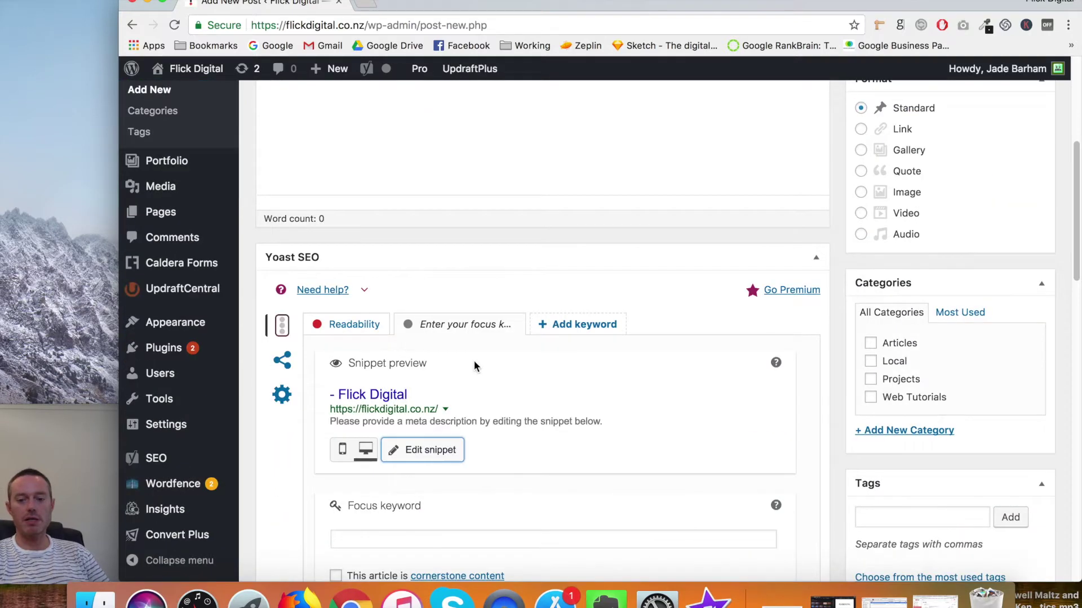
{"action": "scroll", "coordinate": [471, 362], "scroll_direction": "up", "scroll_amount": 9}
{"action": "left_click", "coordinate": [135, 25]}
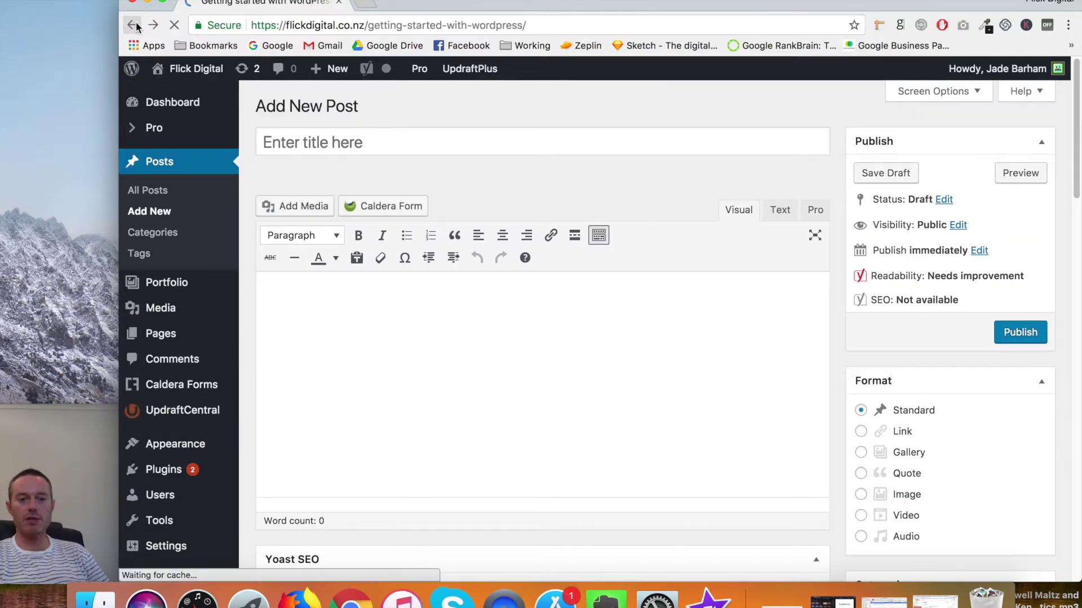
Scroll down and back up the live 'Getting started with WordPress' post page.
{"action": "scroll", "coordinate": [738, 401], "scroll_direction": "down", "scroll_amount": 5}
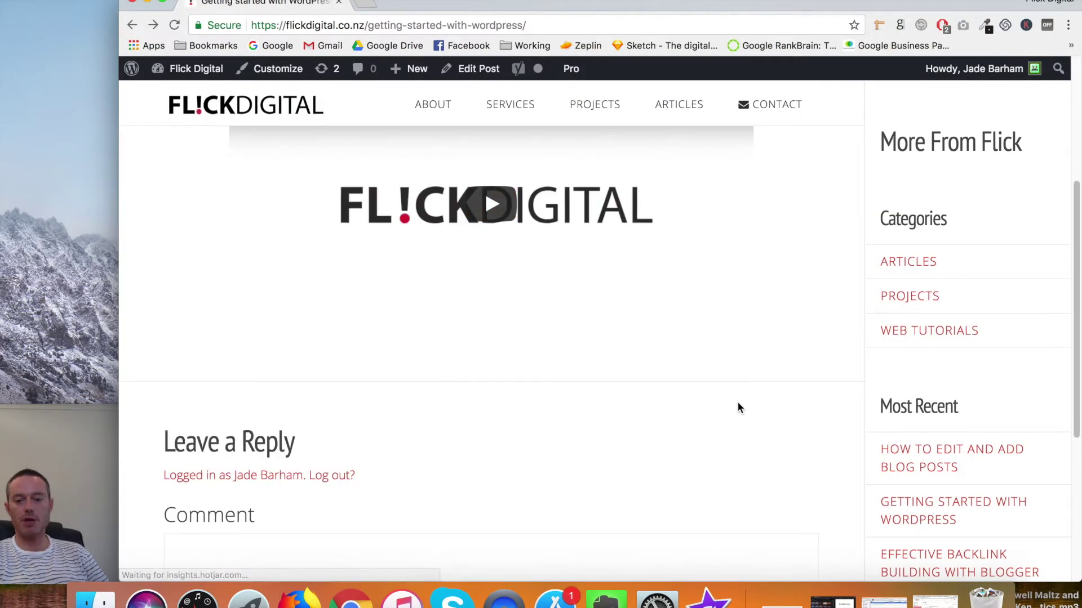
{"action": "scroll", "coordinate": [766, 402], "scroll_direction": "up", "scroll_amount": 5}
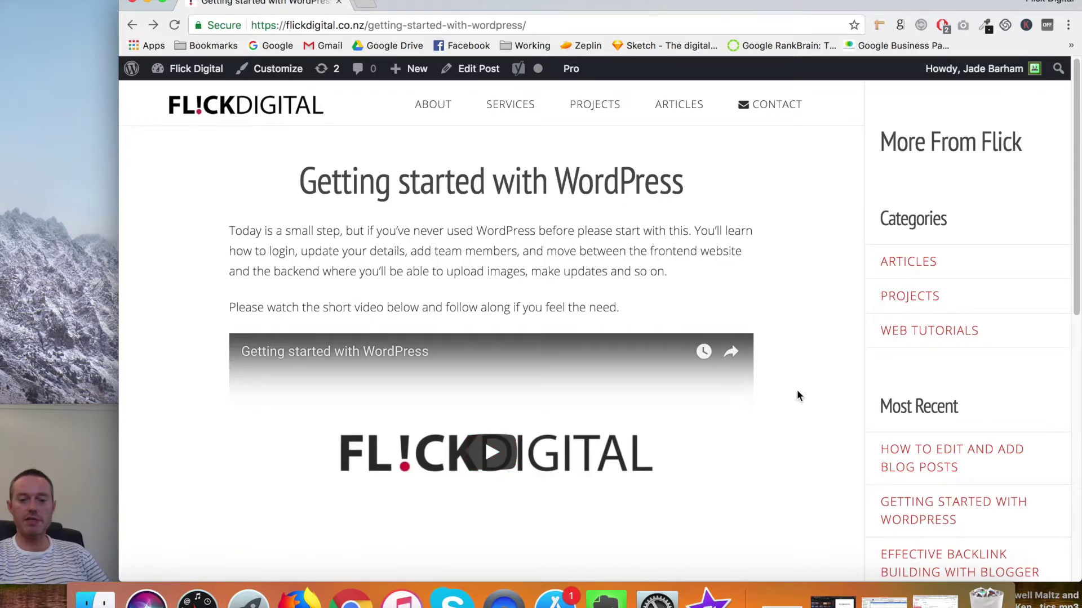